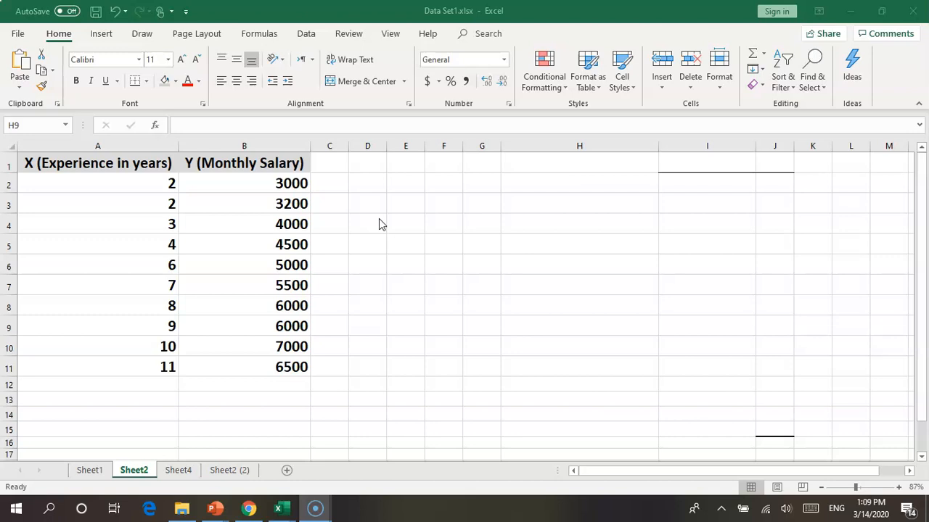
# Enable the Analysis ToolPak add-in through the Excel Add-ins management in the program options.
pyautogui.click(303, 37)
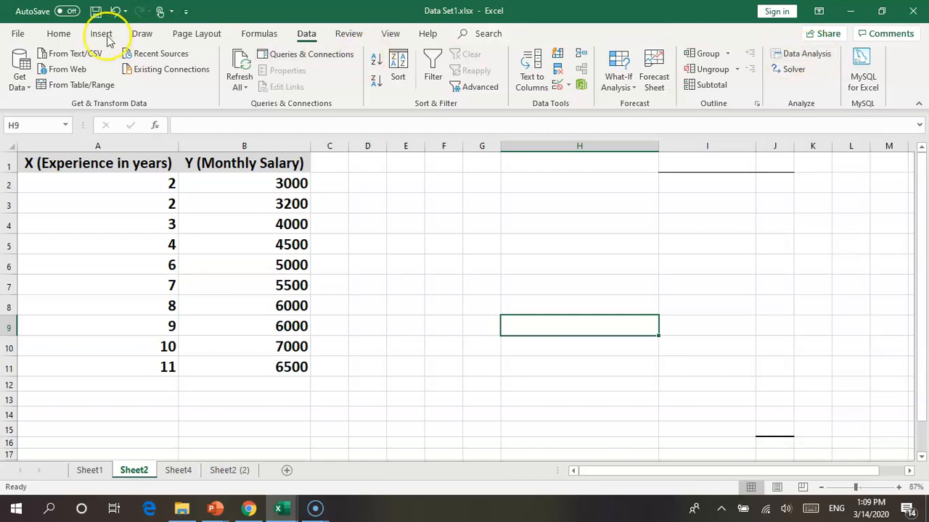
pyautogui.click(18, 34)
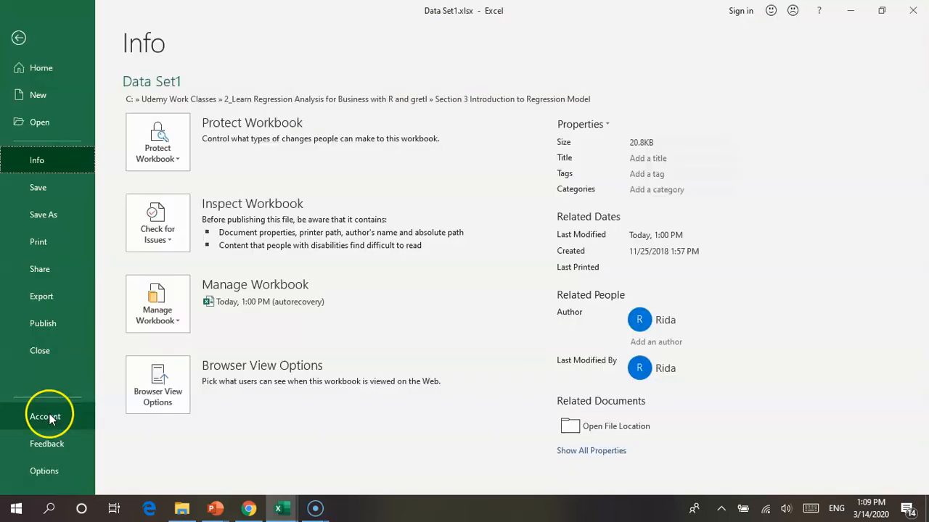
pyautogui.click(44, 471)
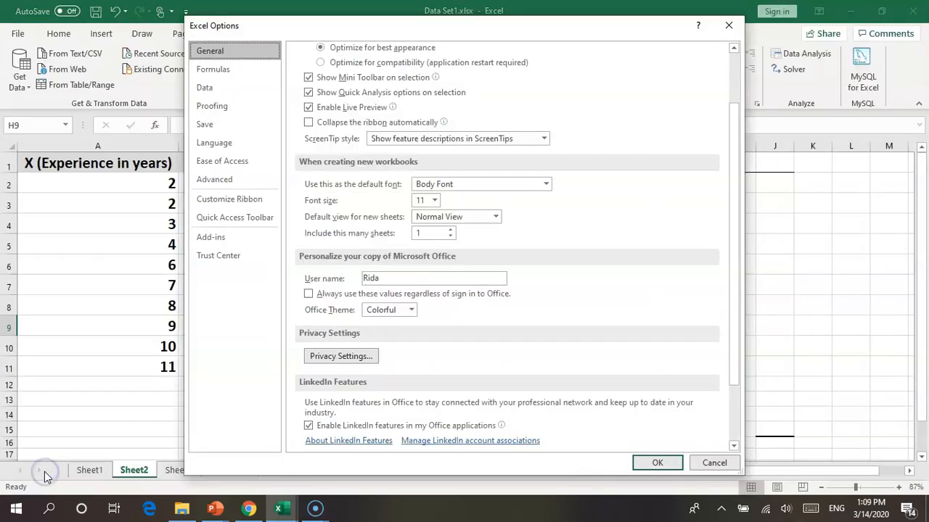
pyautogui.click(207, 240)
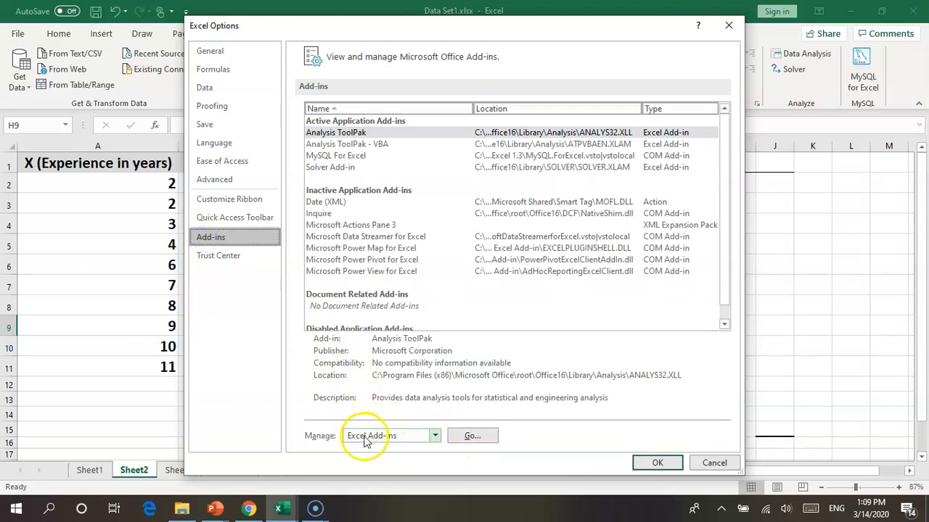
pyautogui.click(472, 436)
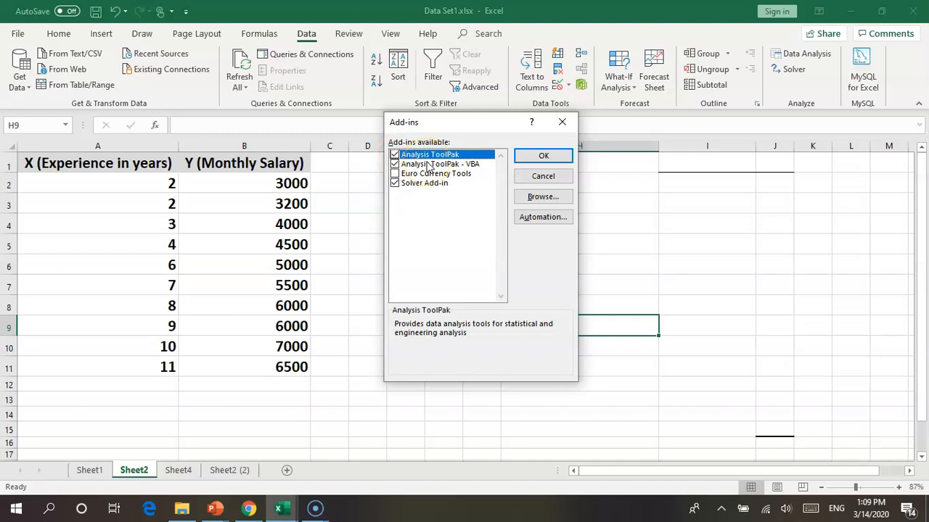
pyautogui.click(394, 154)
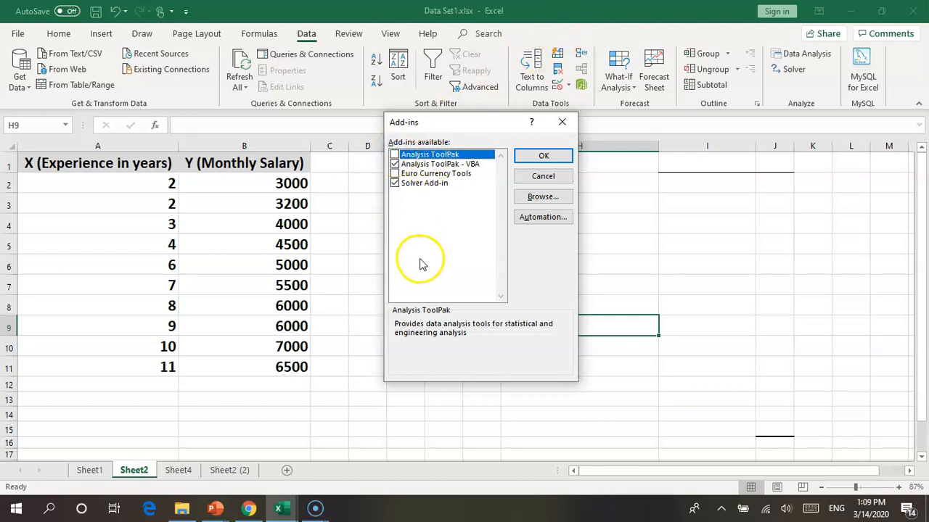
pyautogui.click(394, 154)
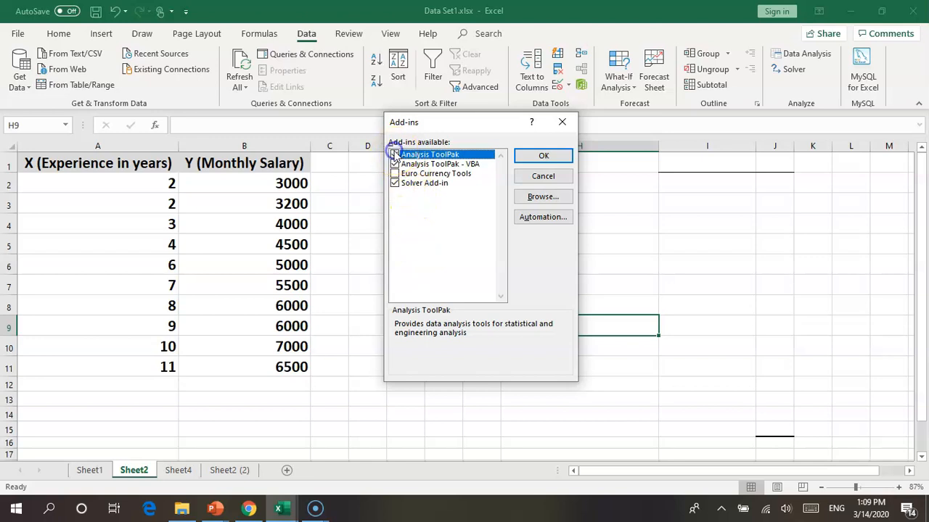
pyautogui.click(548, 157)
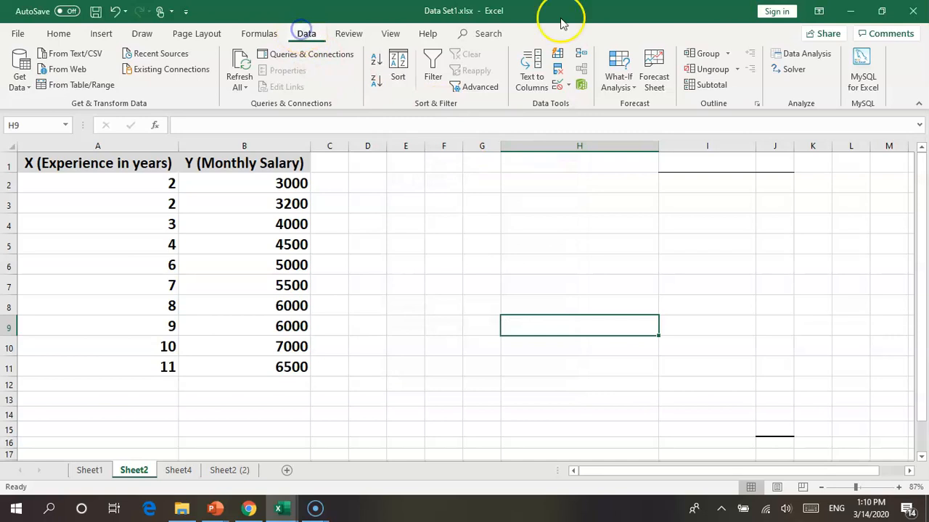
# Start a Descriptive Statistics analysis with the monthly salary values B2:B11 as the input range.
pyautogui.click(801, 55)
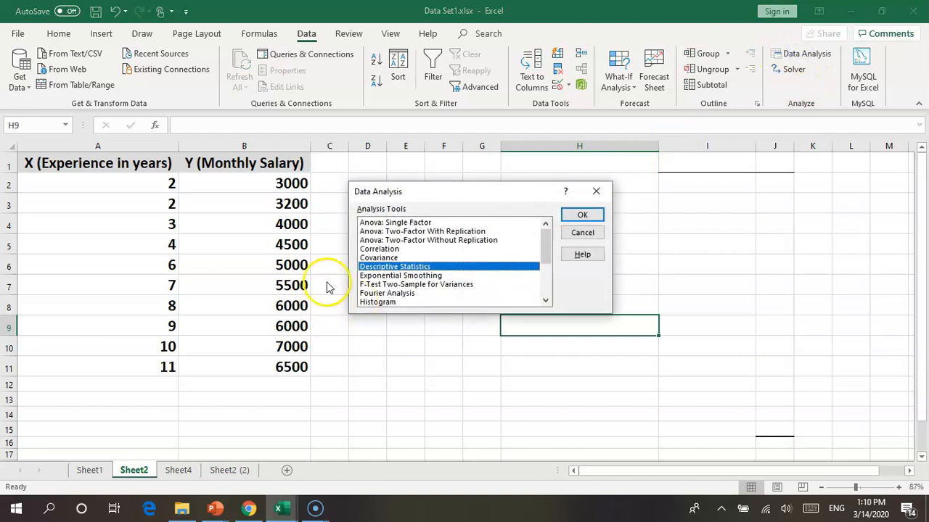
pyautogui.click(366, 269)
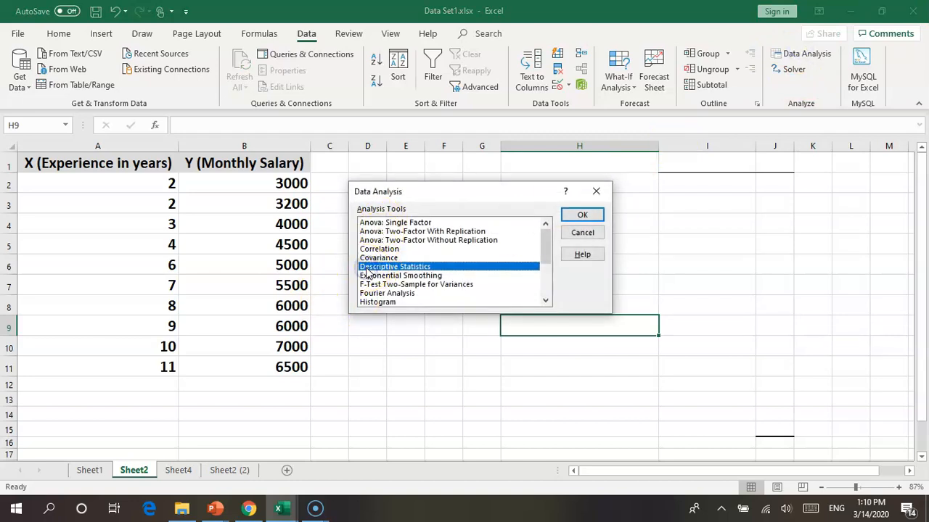
pyautogui.click(582, 215)
pyautogui.moveTo(469, 142); pyautogui.dragTo(520, 158)
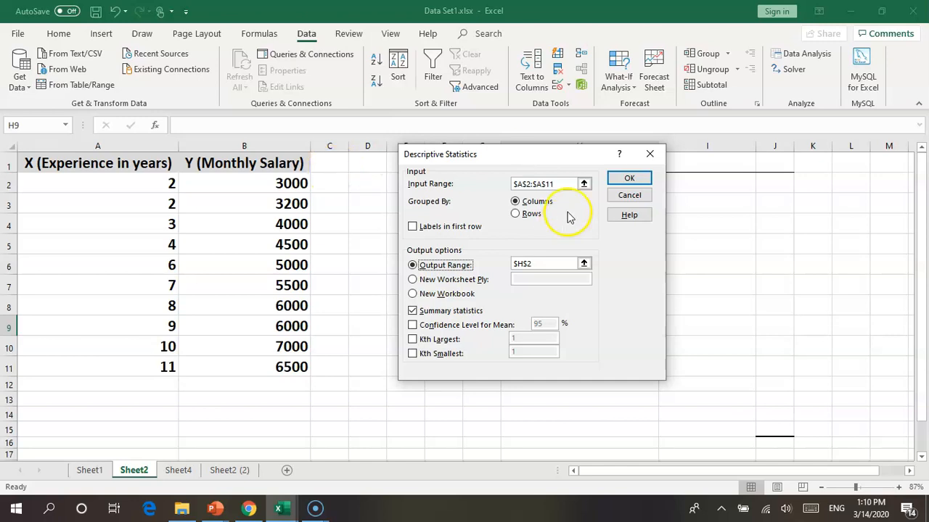
pyautogui.click(584, 184)
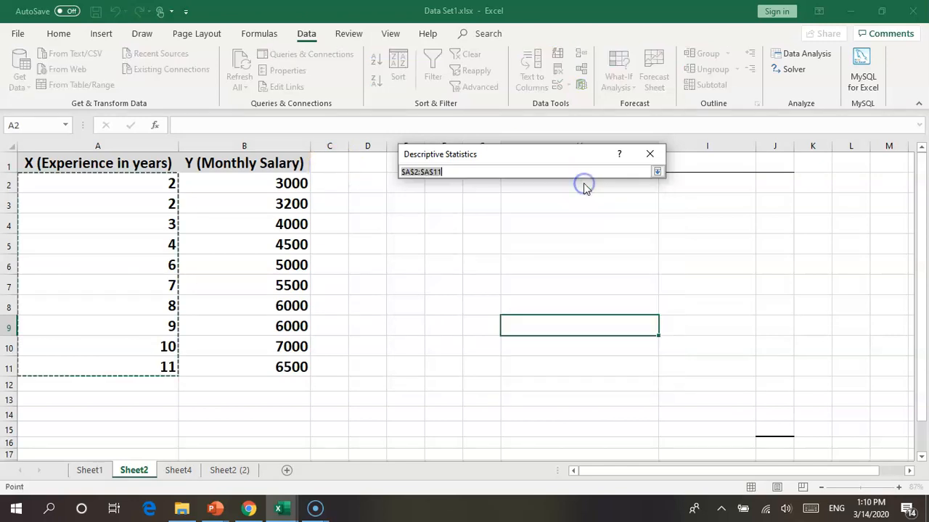
pyautogui.click(270, 183)
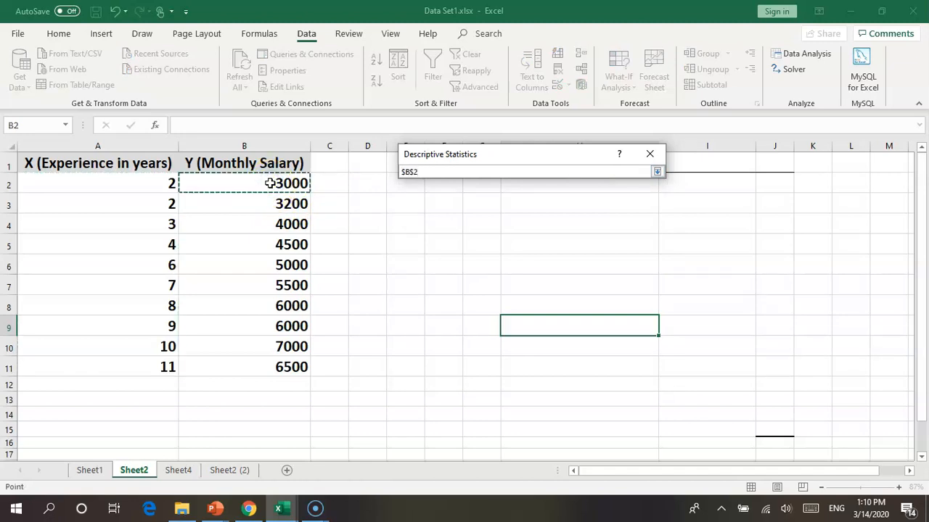
pyautogui.keyDown('shift'); pyautogui.click(251, 369); pyautogui.keyUp('shift')
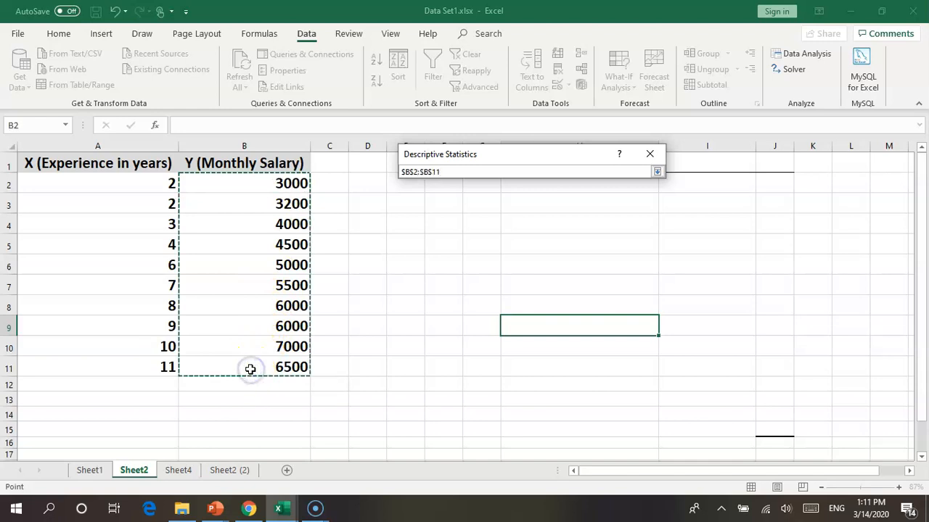
pyautogui.click(656, 172)
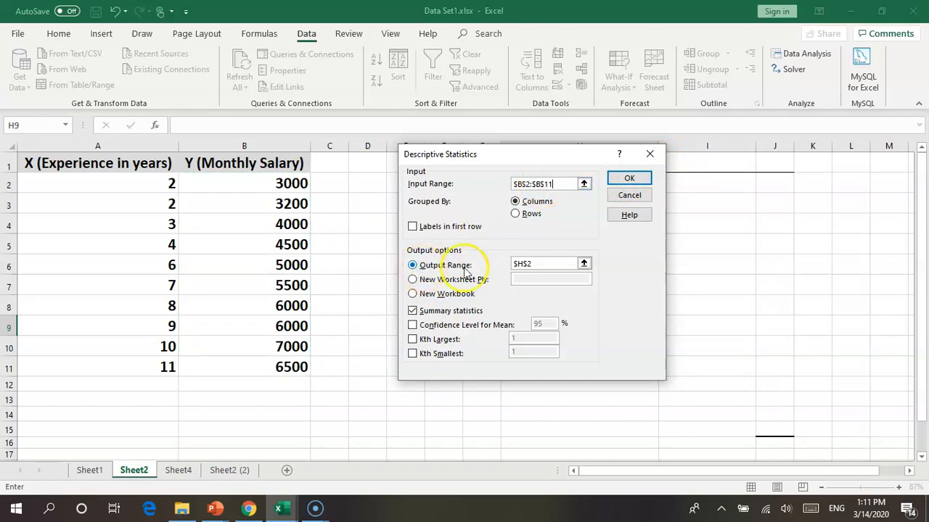
# Set the output range to H2 and run the analysis with summary statistics included.
pyautogui.click(583, 263)
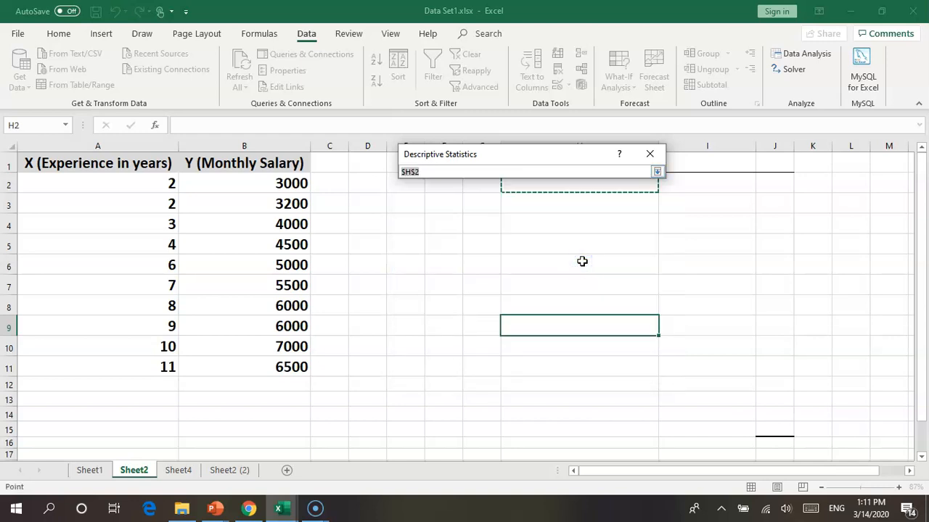
pyautogui.click(617, 189)
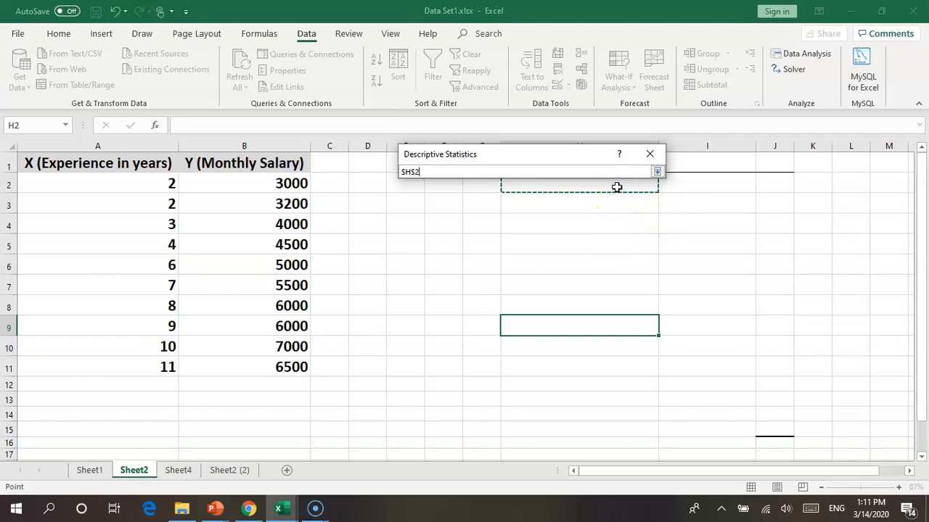
pyautogui.click(656, 172)
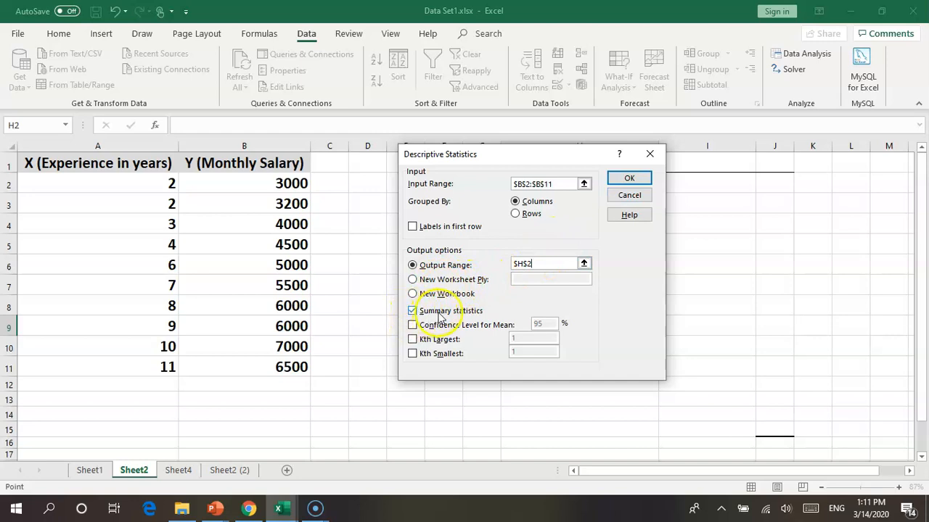
pyautogui.click(413, 313)
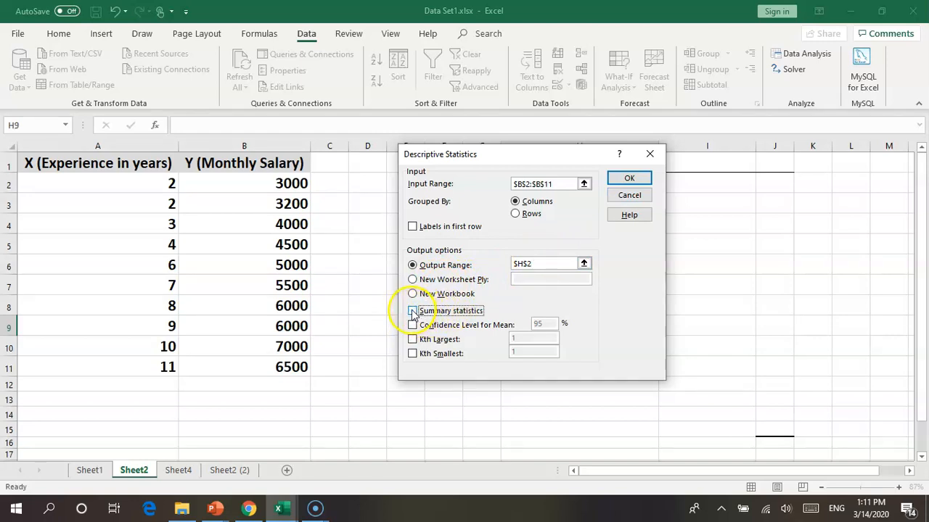
pyautogui.click(628, 179)
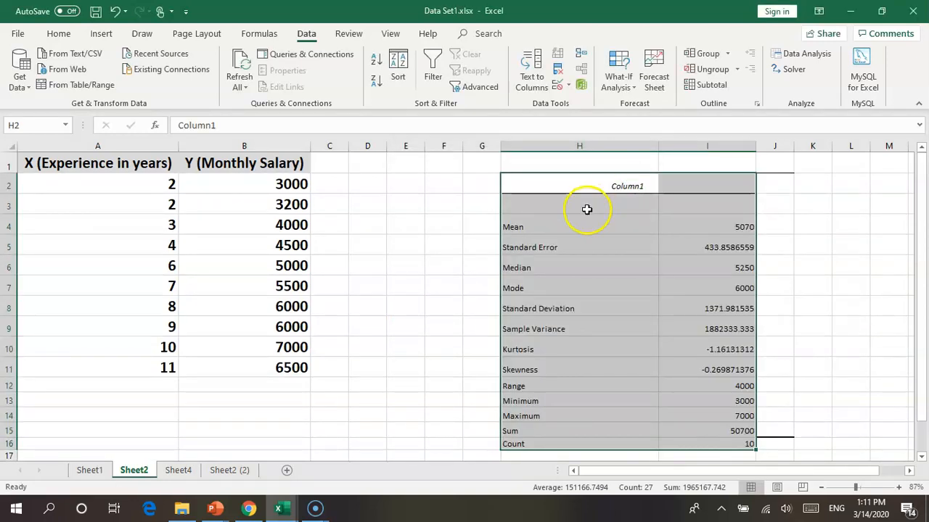
# Format the descriptive statistics table in H2:I16 as bold with font size 14.
pyautogui.moveTo(515, 180)
pyautogui.mouseDown()
pyautogui.moveTo(630, 265)
pyautogui.moveTo(726, 369)
pyautogui.moveTo(742, 406)
pyautogui.moveTo(740, 442)
pyautogui.mouseUp()
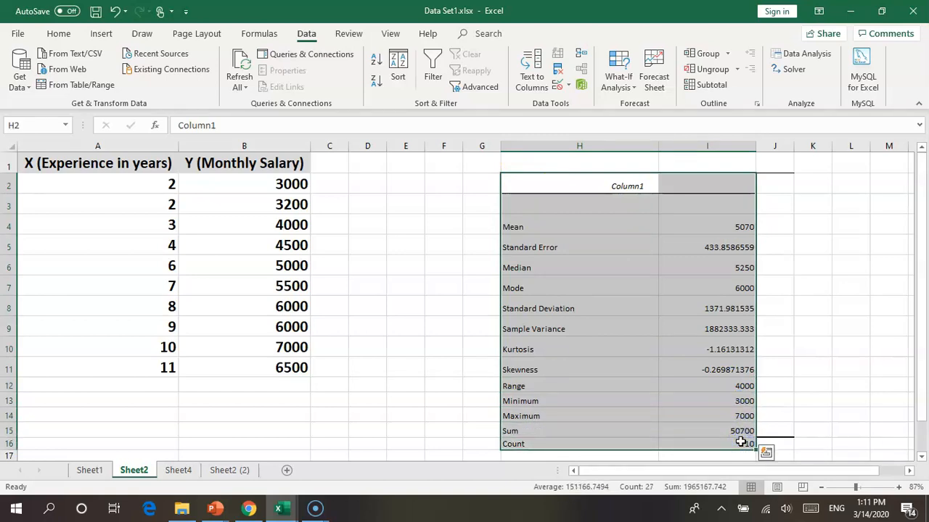
pyautogui.click(64, 39)
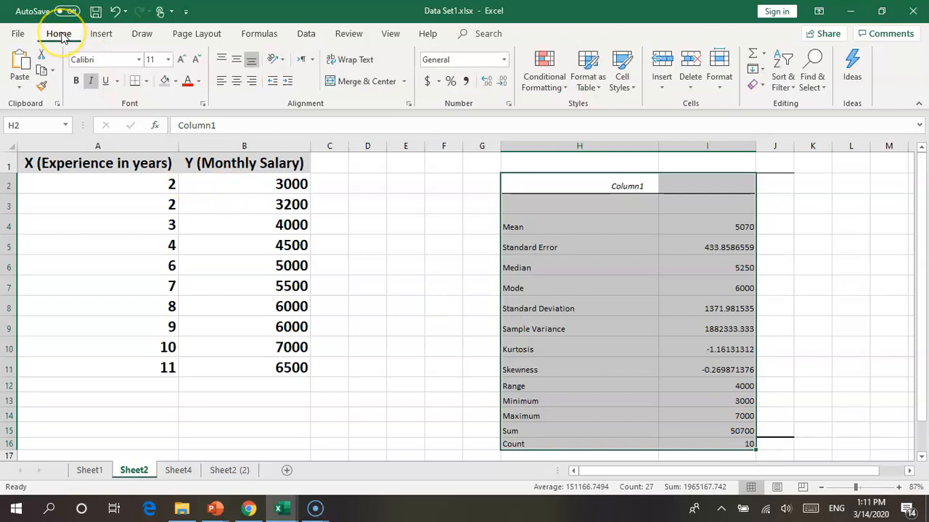
pyautogui.click(168, 61)
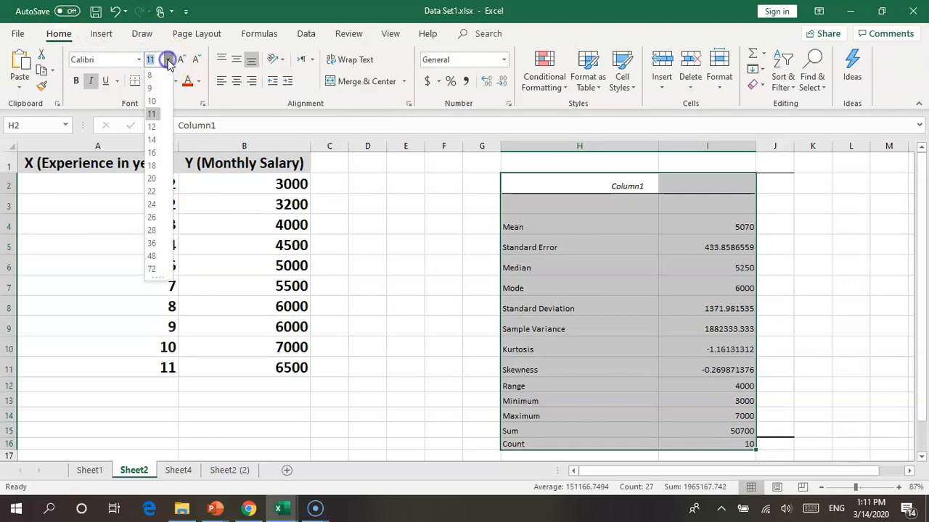
pyautogui.click(152, 139)
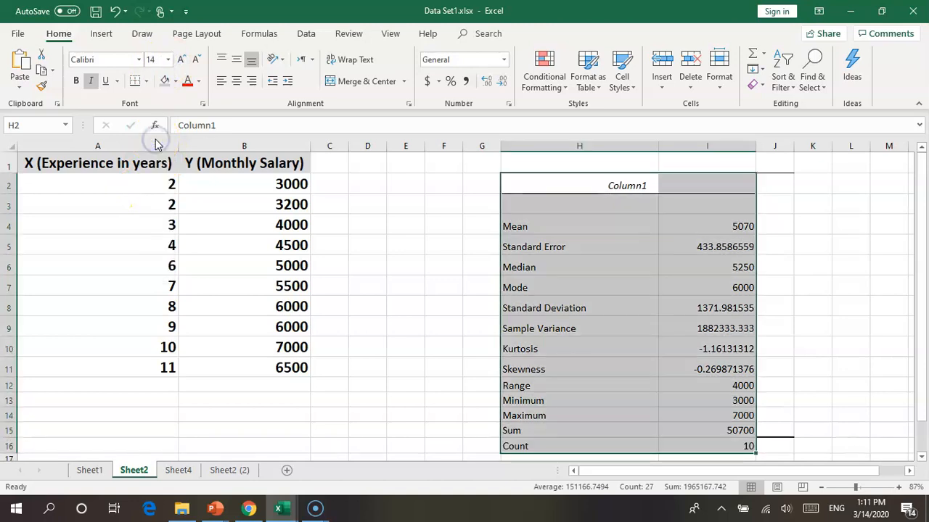
pyautogui.click(76, 81)
pyautogui.click(795, 244)
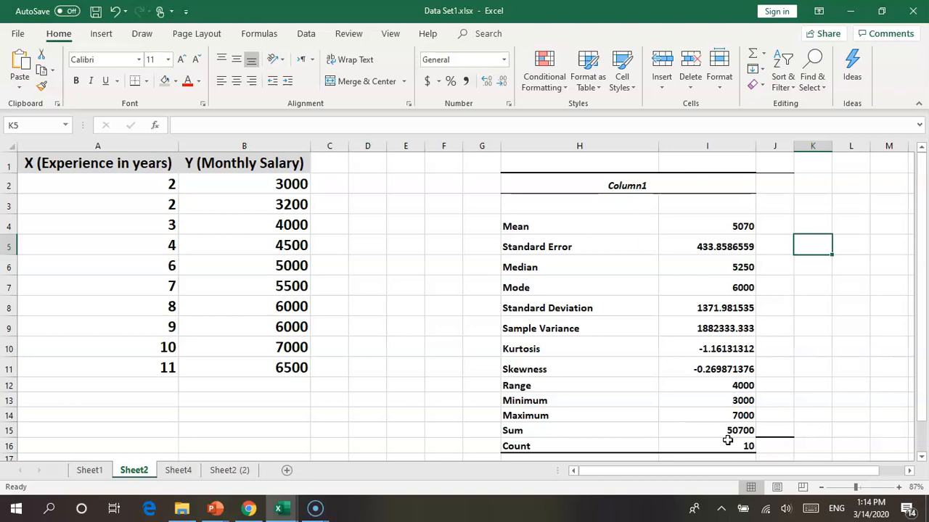
# Insert a markers-only scatter chart of experience against monthly salary from A1:B11.
pyautogui.click(103, 34)
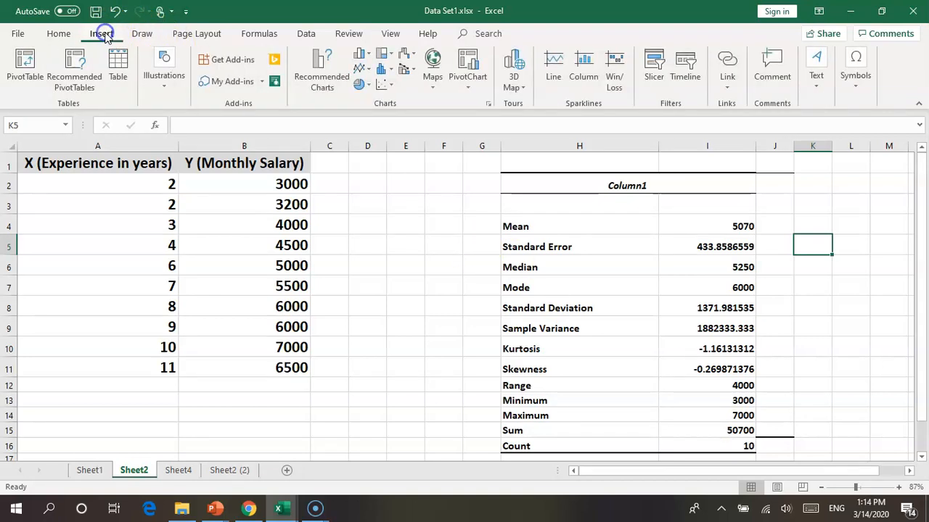
pyautogui.click(390, 87)
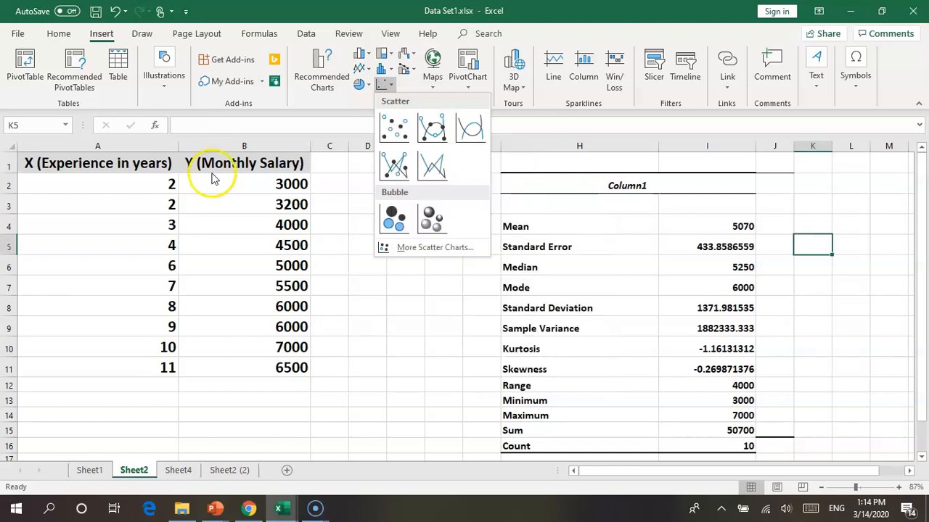
pyautogui.click(126, 164)
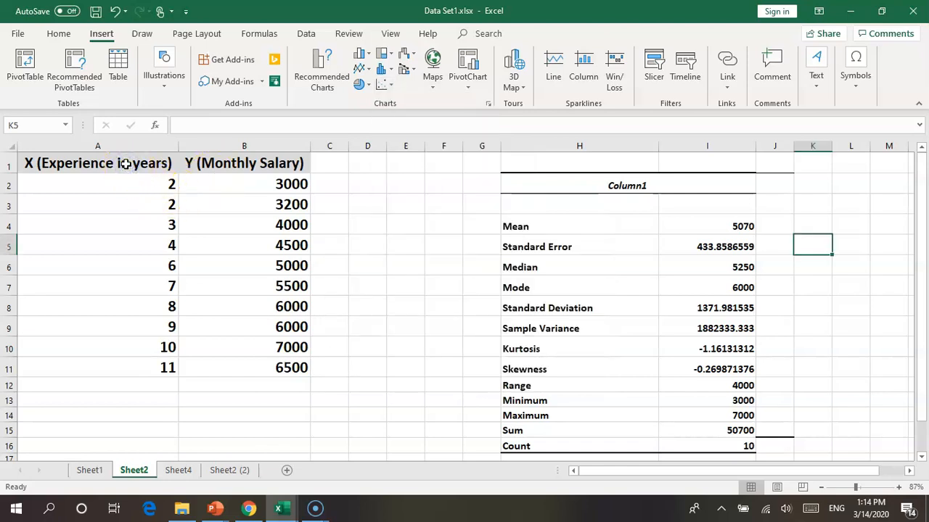
pyautogui.click(97, 162)
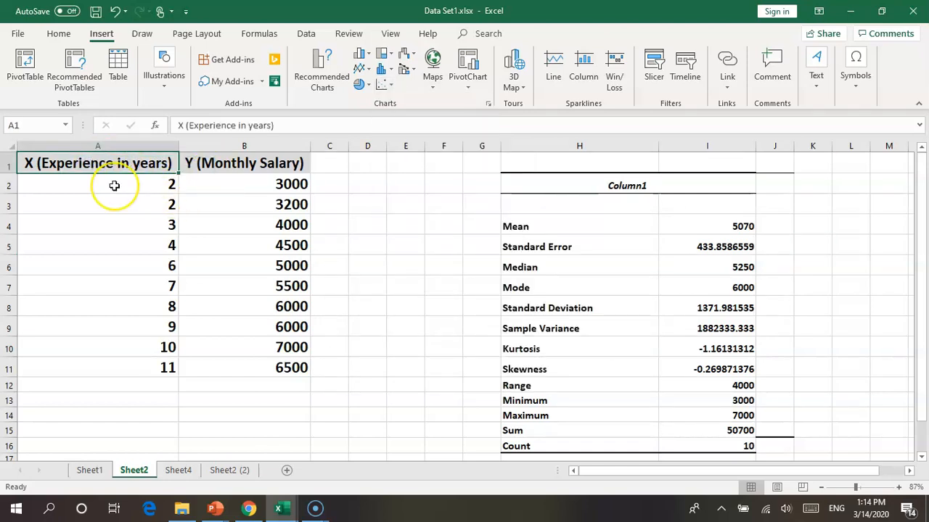
pyautogui.keyDown('shift'); pyautogui.click(269, 369); pyautogui.keyUp('shift')
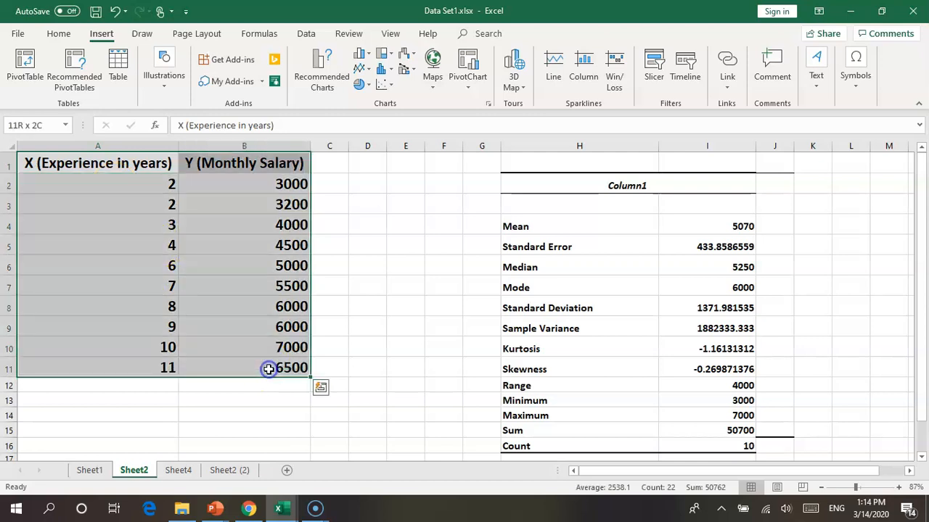
pyautogui.click(382, 85)
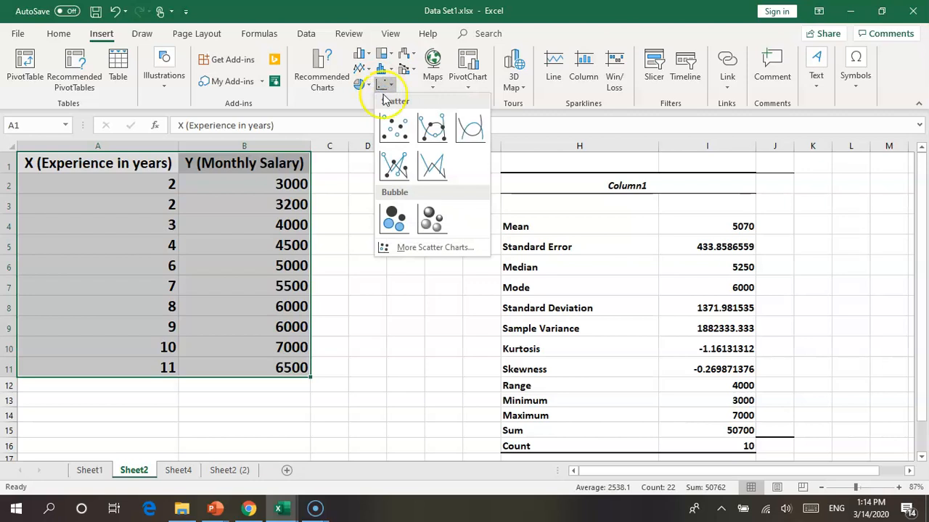
pyautogui.click(391, 127)
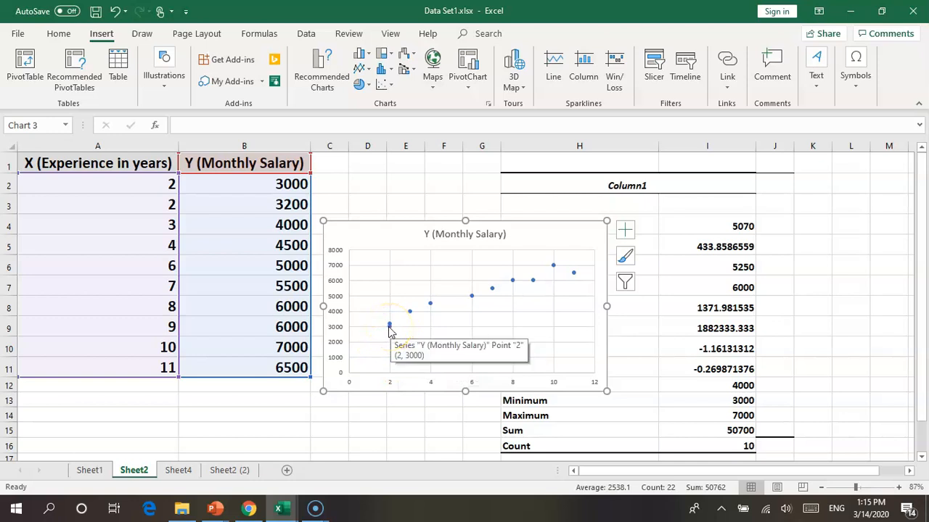
pyautogui.click(364, 305)
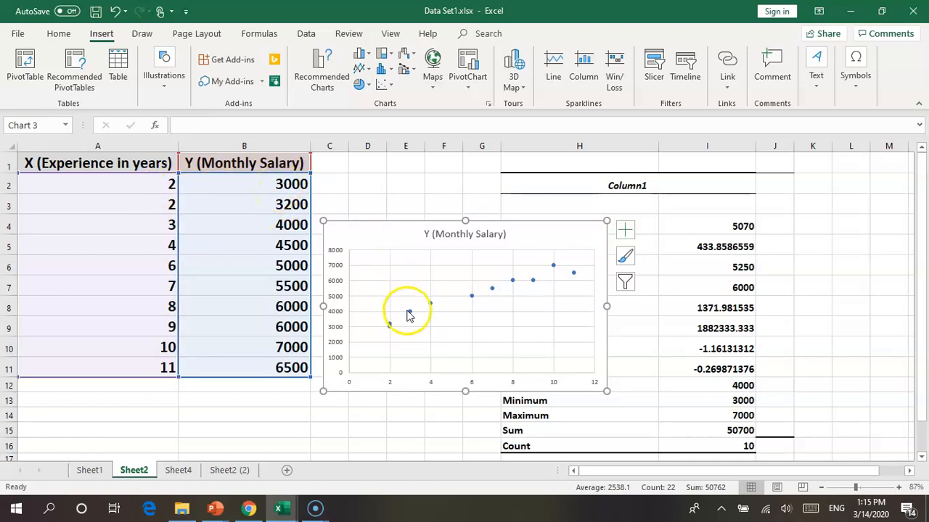
pyautogui.moveTo(390, 325)
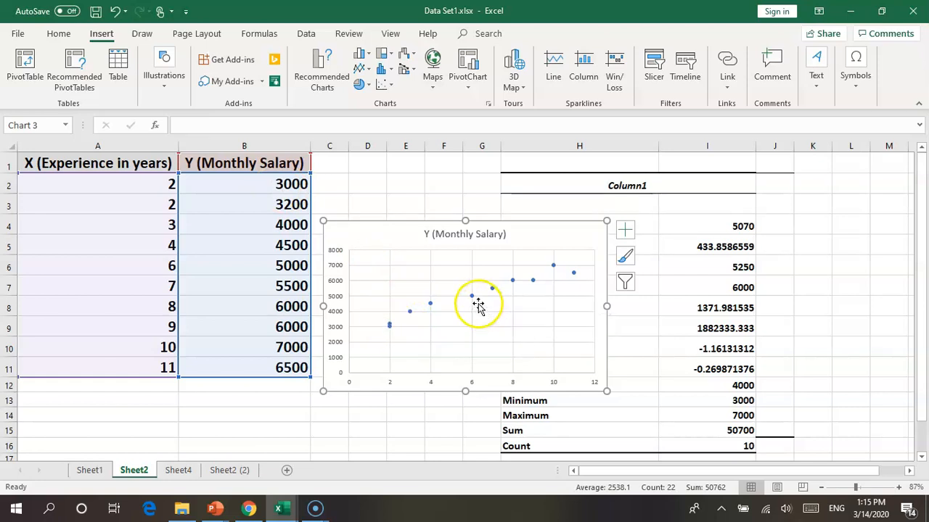
pyautogui.moveTo(472, 299)
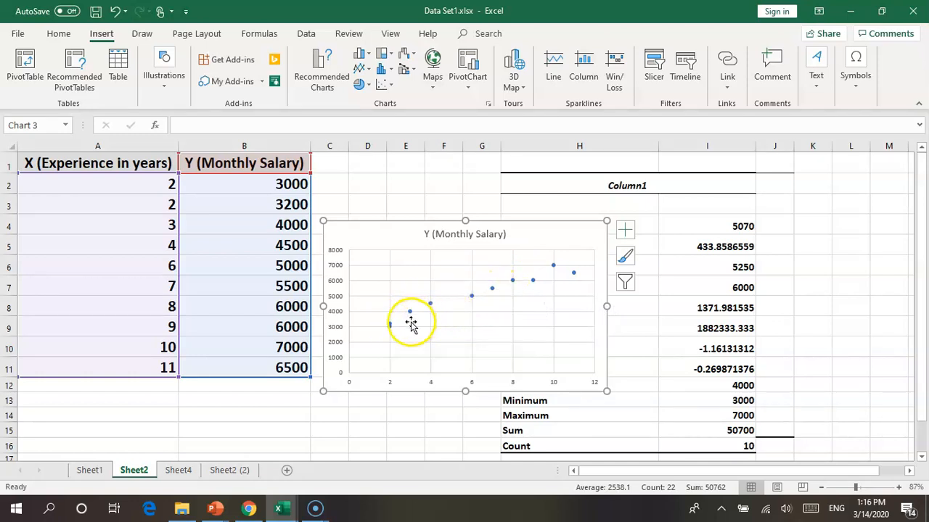
# Add a trendline to the monthly salary scatter chart.
pyautogui.click(626, 231)
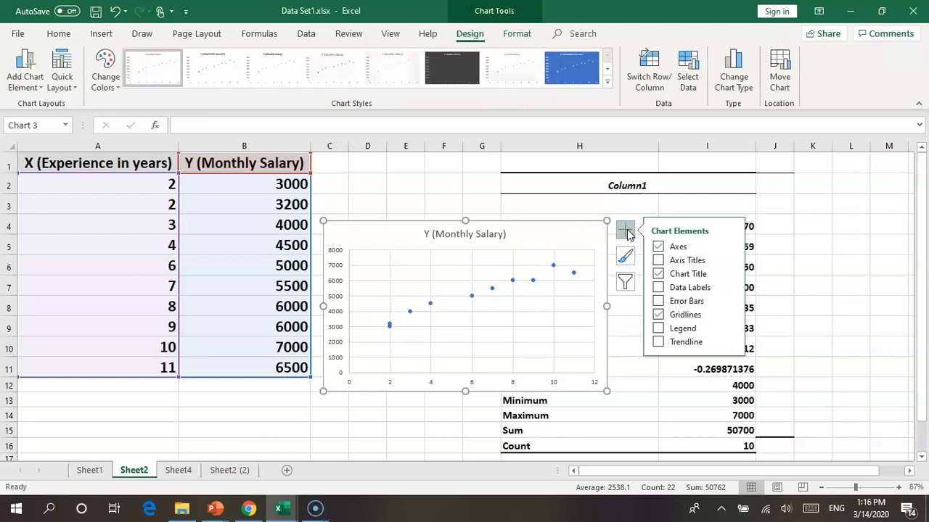
pyautogui.click(659, 343)
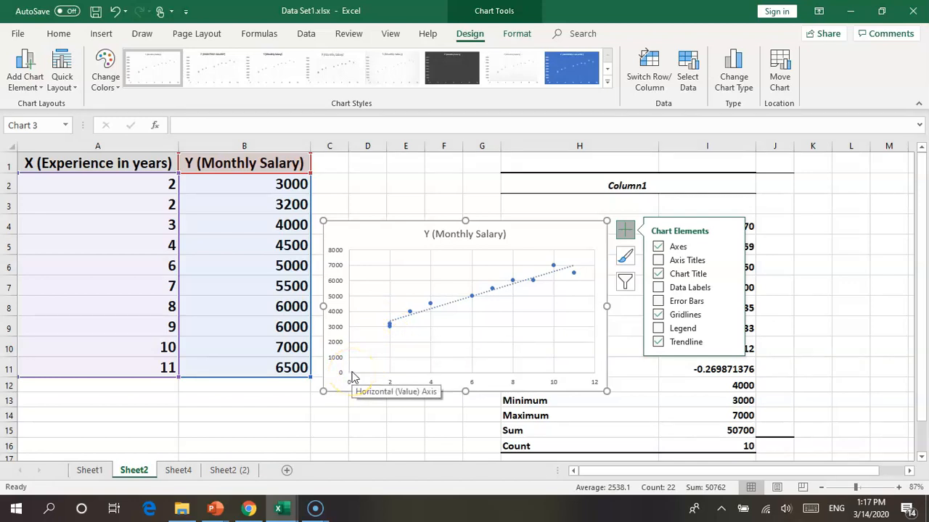
pyautogui.click(386, 323)
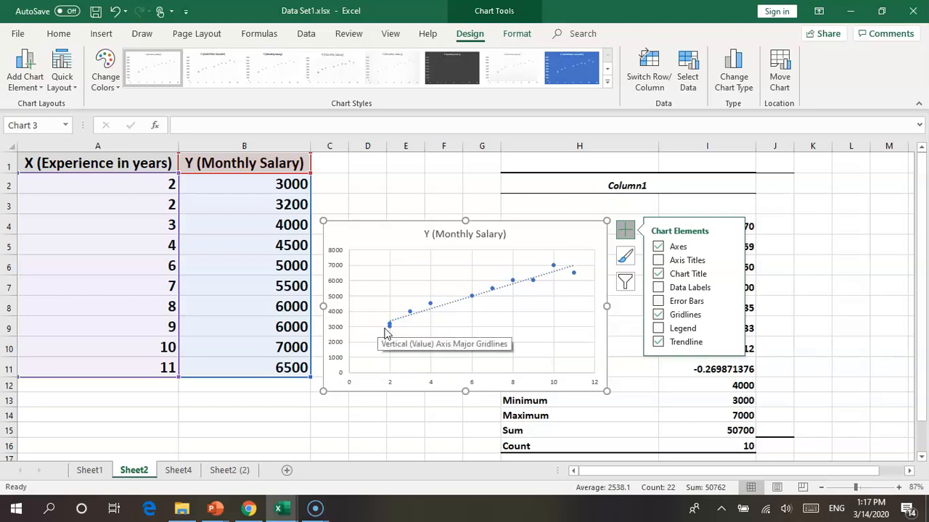
pyautogui.moveTo(392, 332)
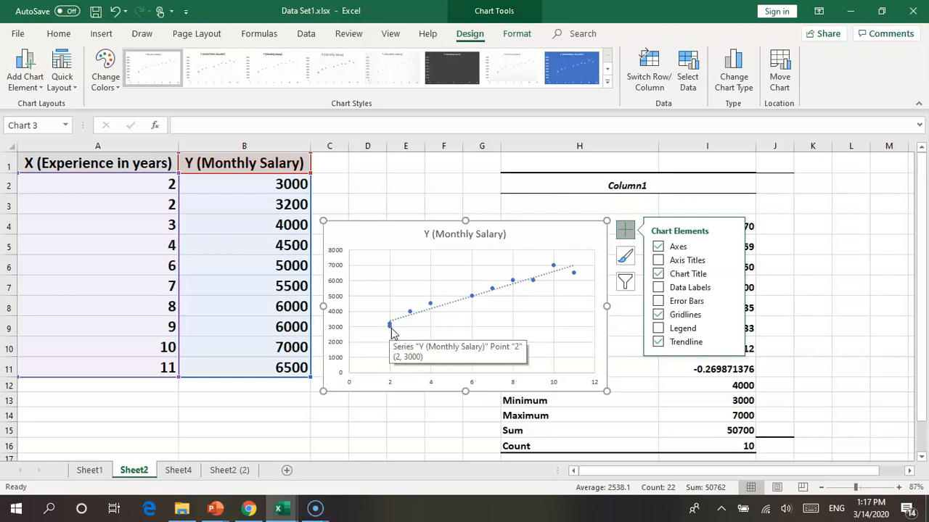